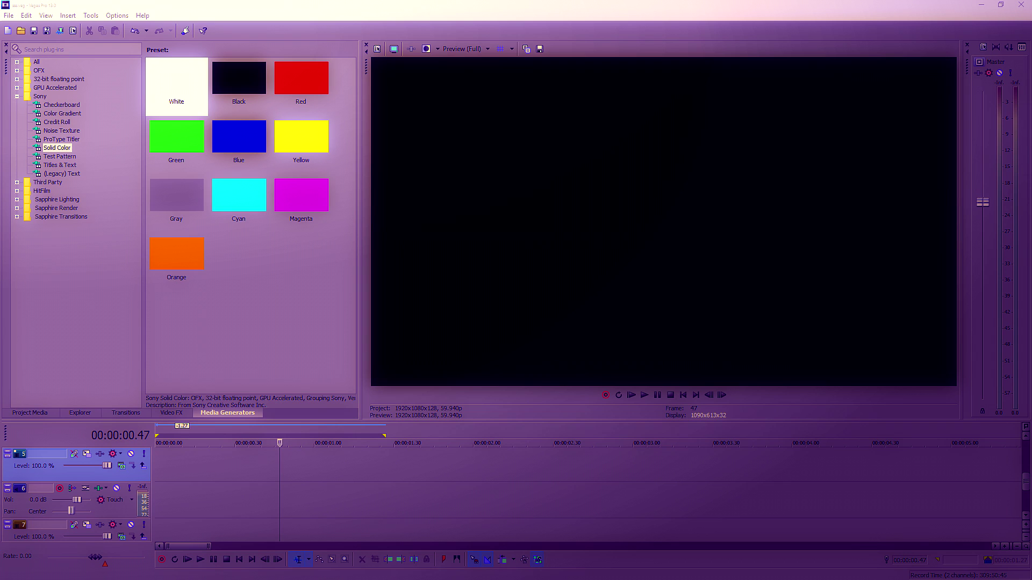
Place the gameplay clip at the start of track 5 and delete its audio event from track 6
drag(1007, 451, 213, 476)
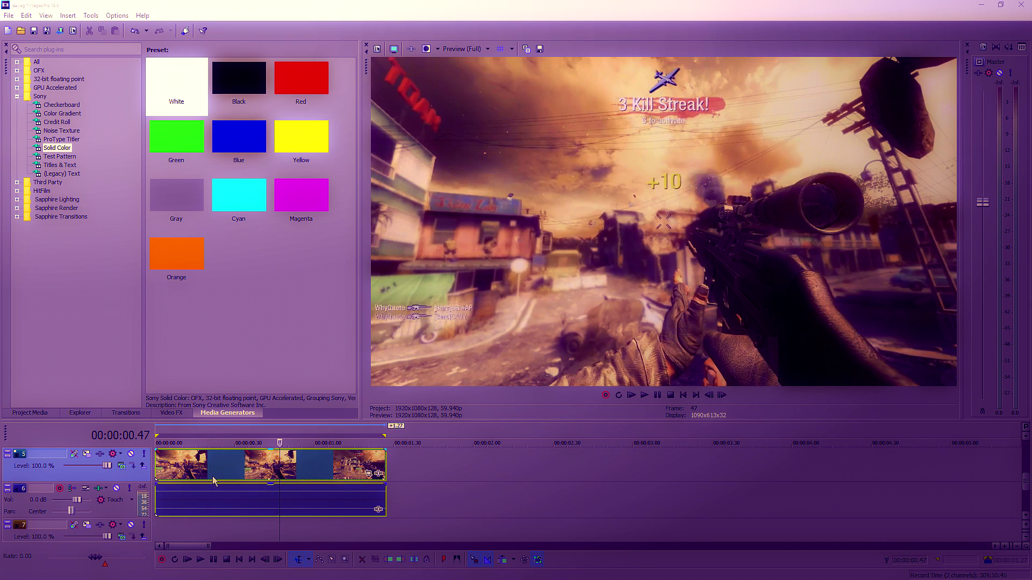
click(243, 500)
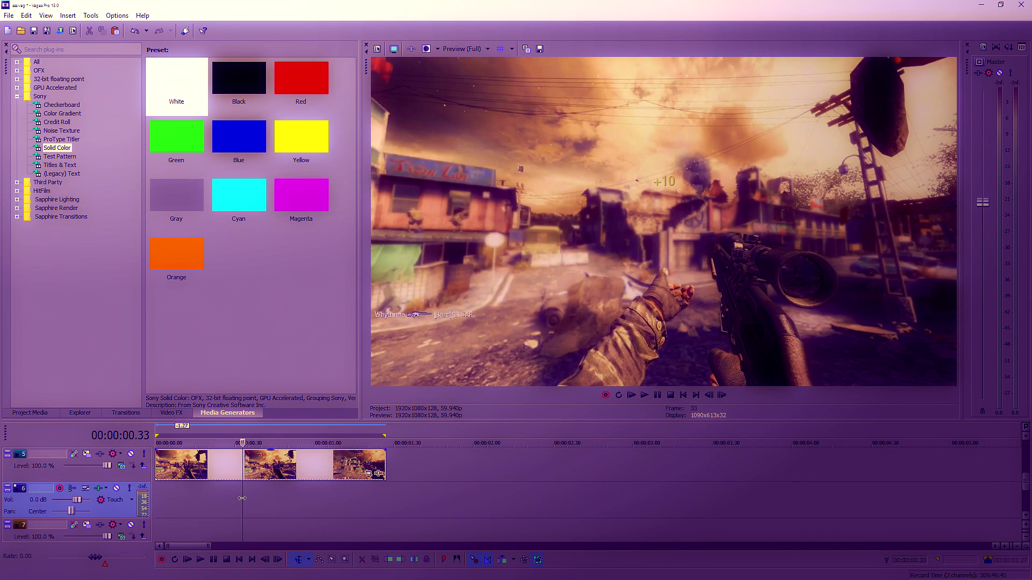
Play the clip from the start and step through its frames to find where the rifle shot begins
click(683, 395)
key(space)
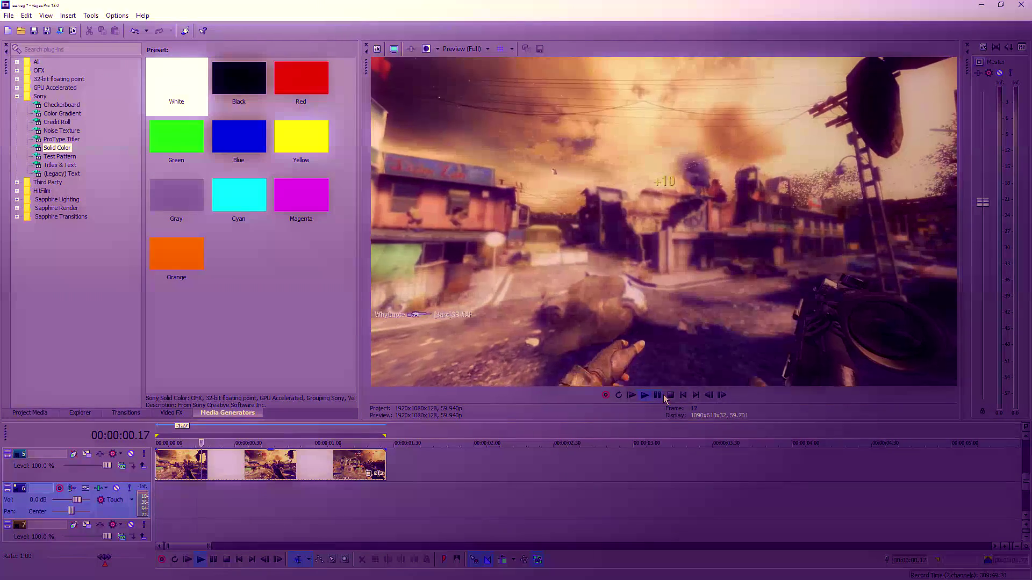
click(709, 396)
click(709, 396)
click(708, 396)
click(709, 396)
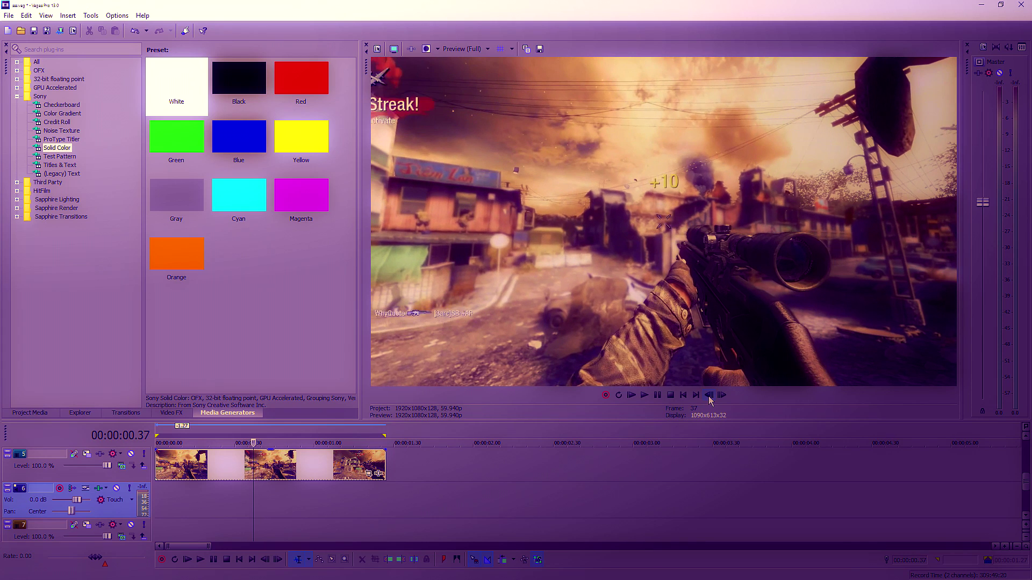
click(709, 396)
click(709, 396)
click(708, 396)
click(722, 396)
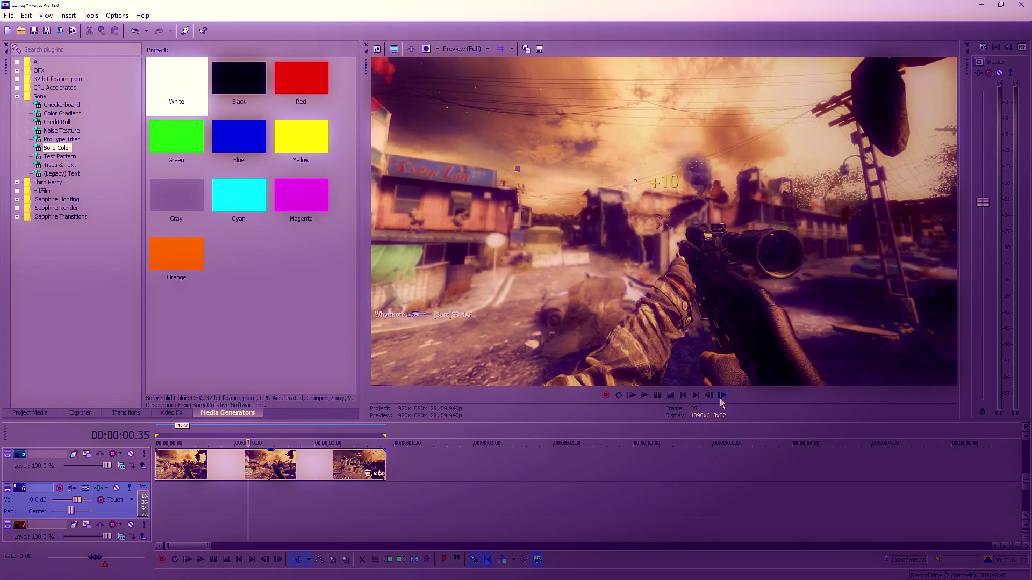
Replay the clip, step to the frame where the shot begins, and place a marker at 00:00:00.35
key(ctrl+Home)
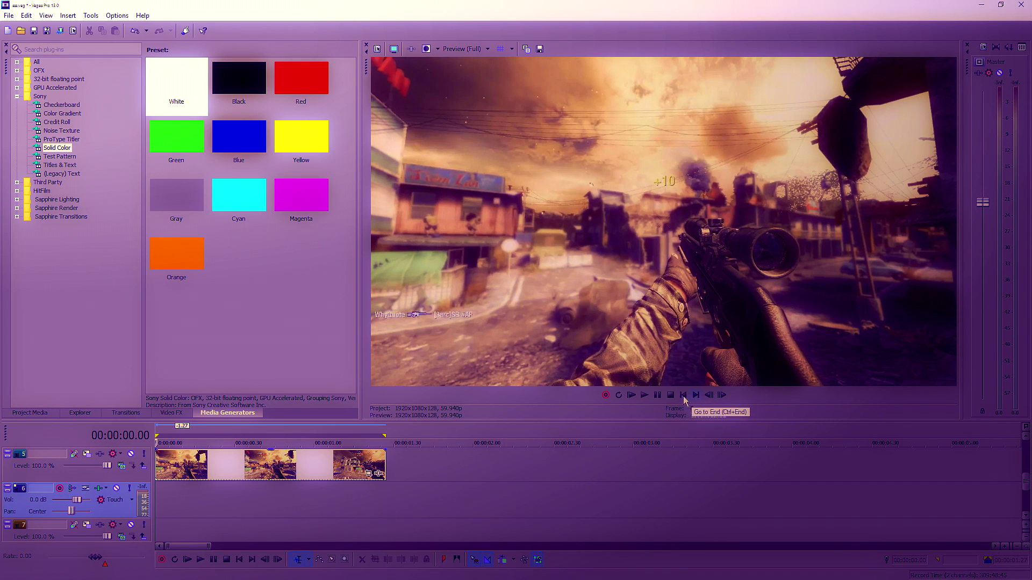
click(658, 396)
click(658, 396)
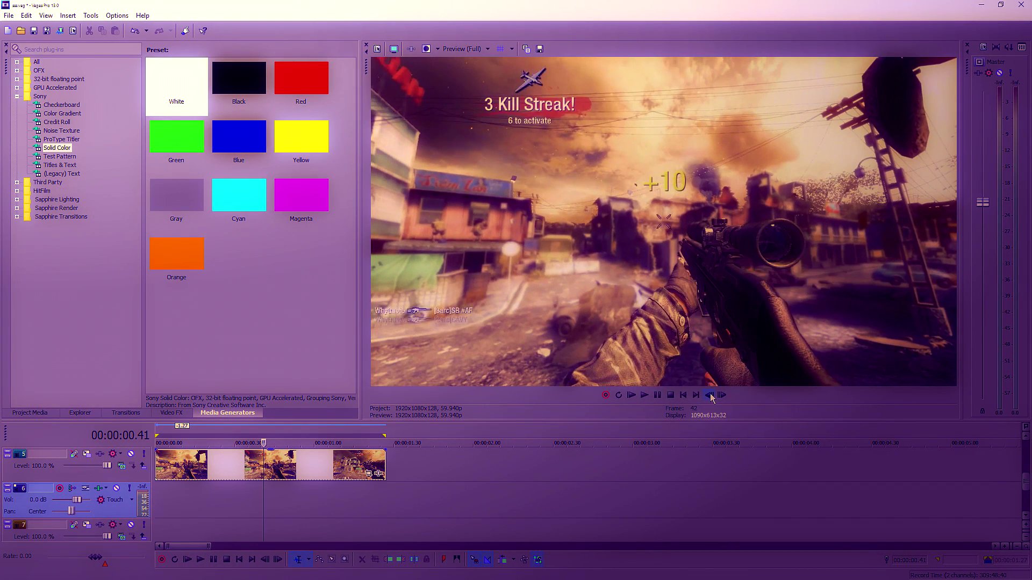
click(709, 396)
click(709, 396)
click(710, 396)
click(709, 395)
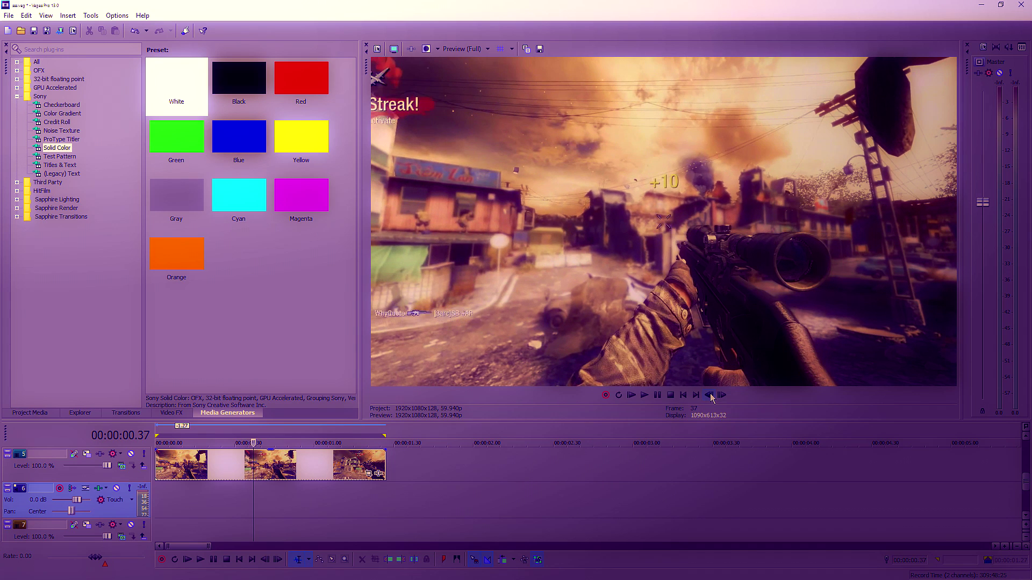
click(709, 395)
click(709, 396)
click(709, 396)
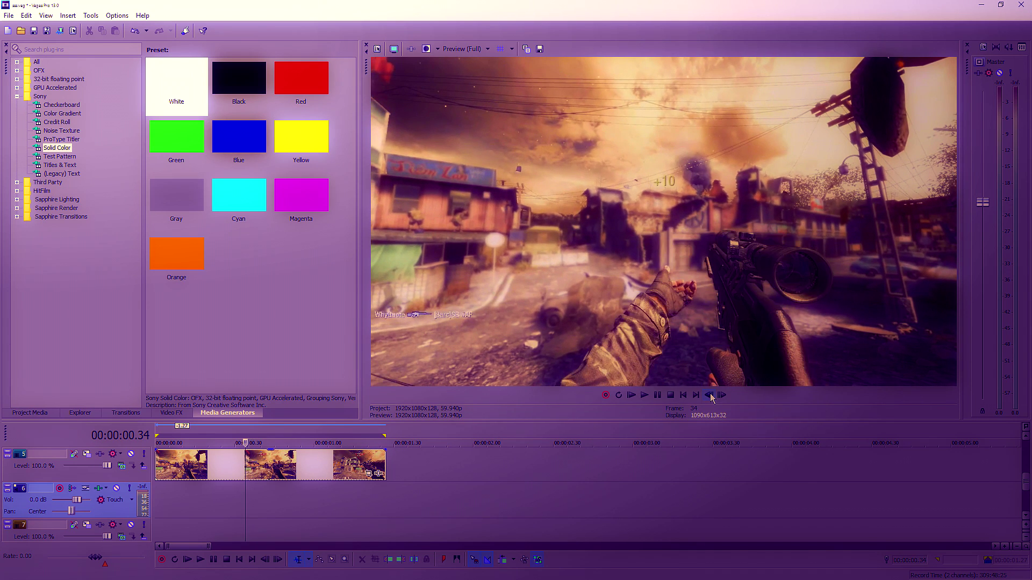
click(722, 396)
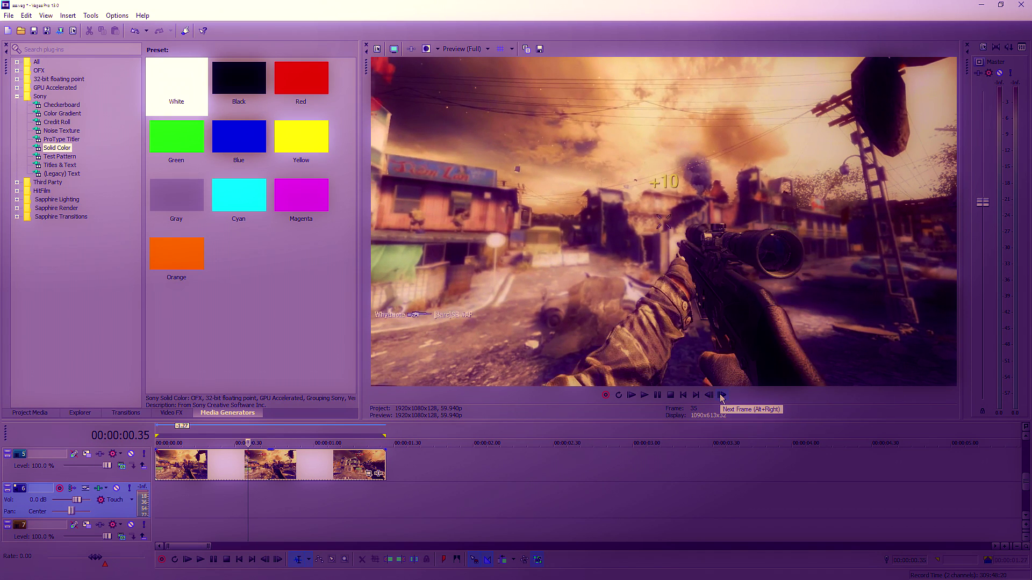
key(m)
Step forward through the rifle's recoil and place a second marker at 00:00:00.41
click(722, 396)
click(722, 396)
click(722, 395)
click(721, 395)
click(721, 396)
click(722, 395)
click(721, 396)
click(709, 395)
click(709, 395)
click(709, 396)
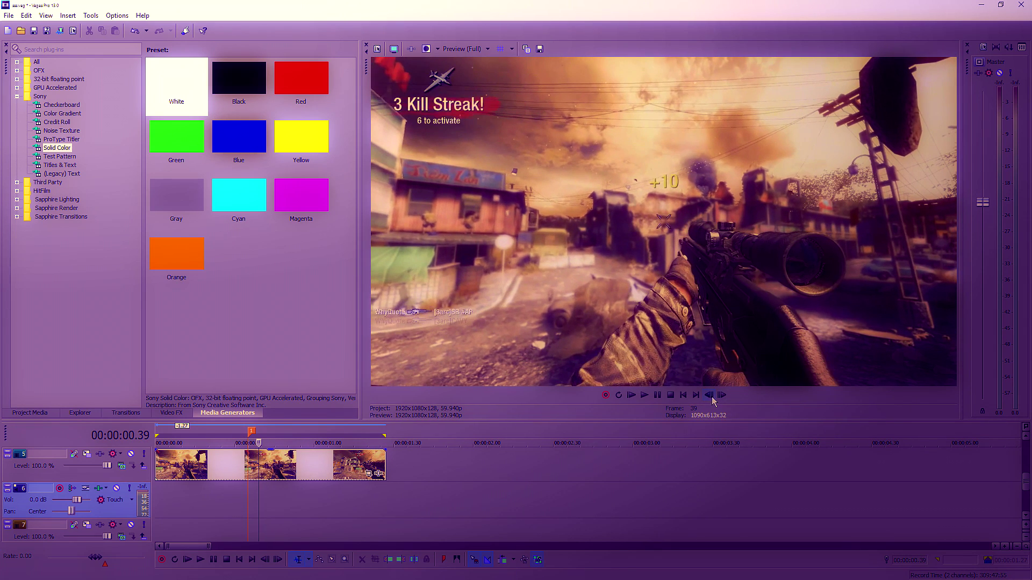
click(721, 396)
click(721, 395)
key(m)
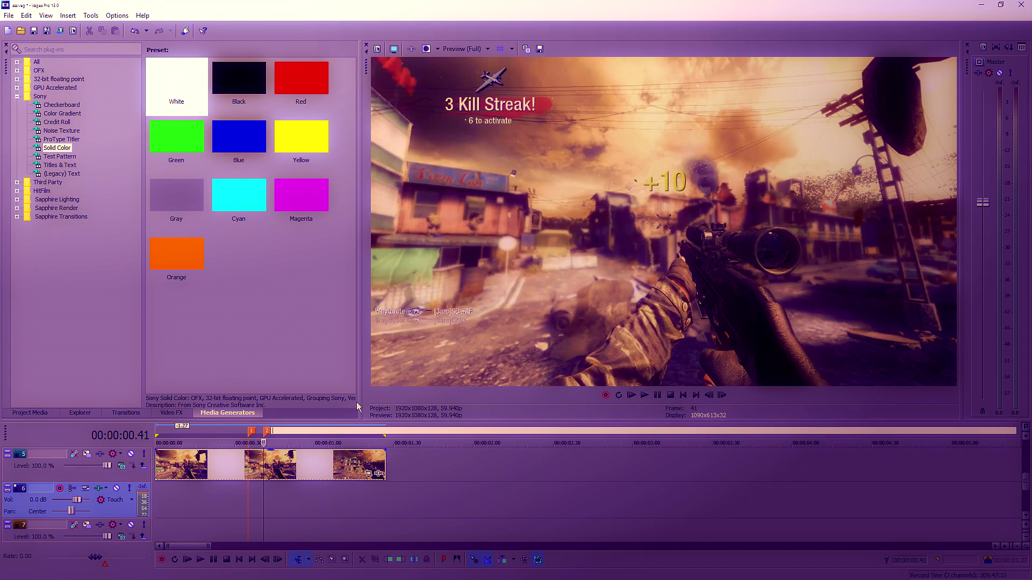
Return to the first marker and add the Sony Spherize effect to the video clip
click(251, 431)
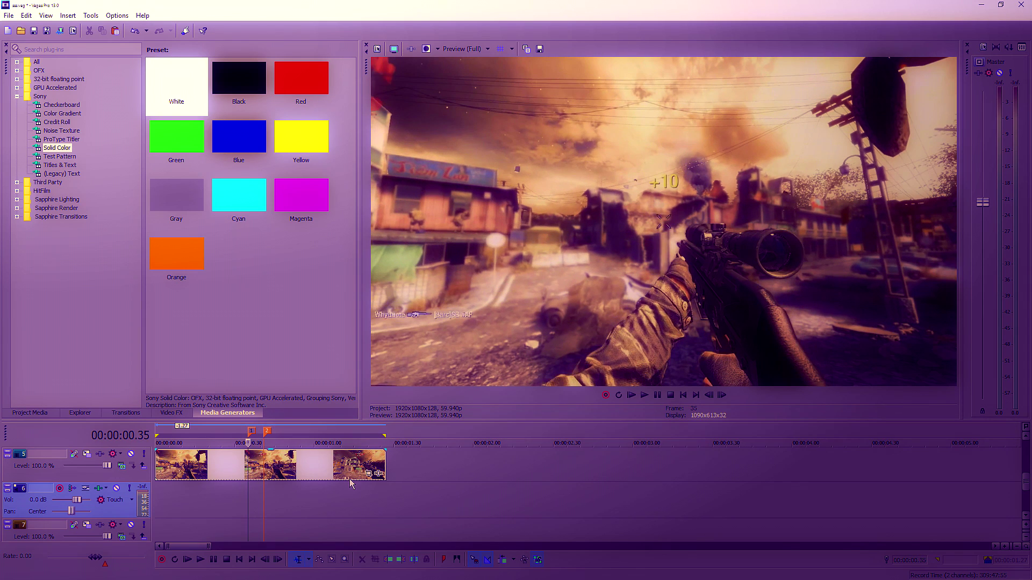
click(379, 474)
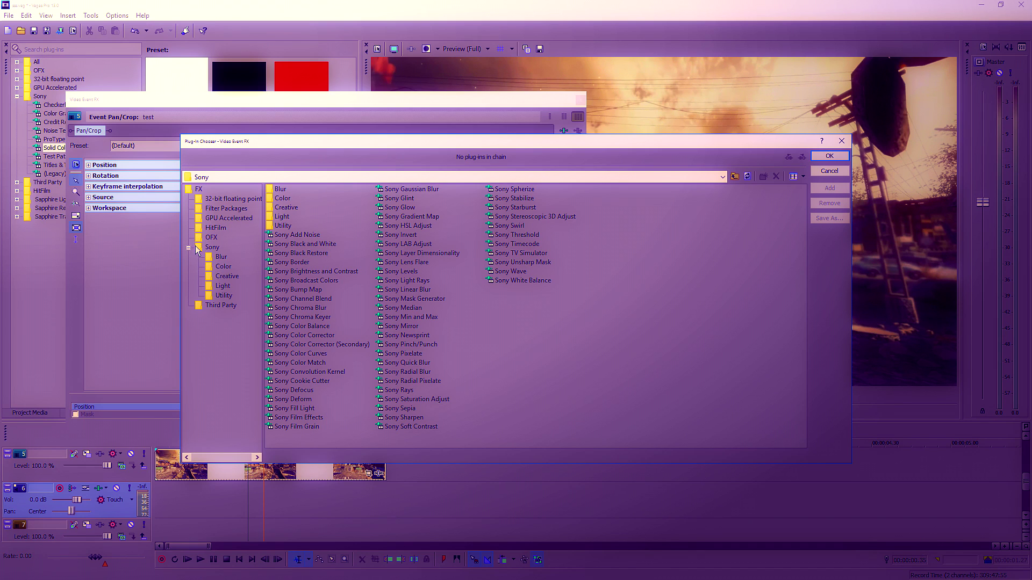
click(515, 189)
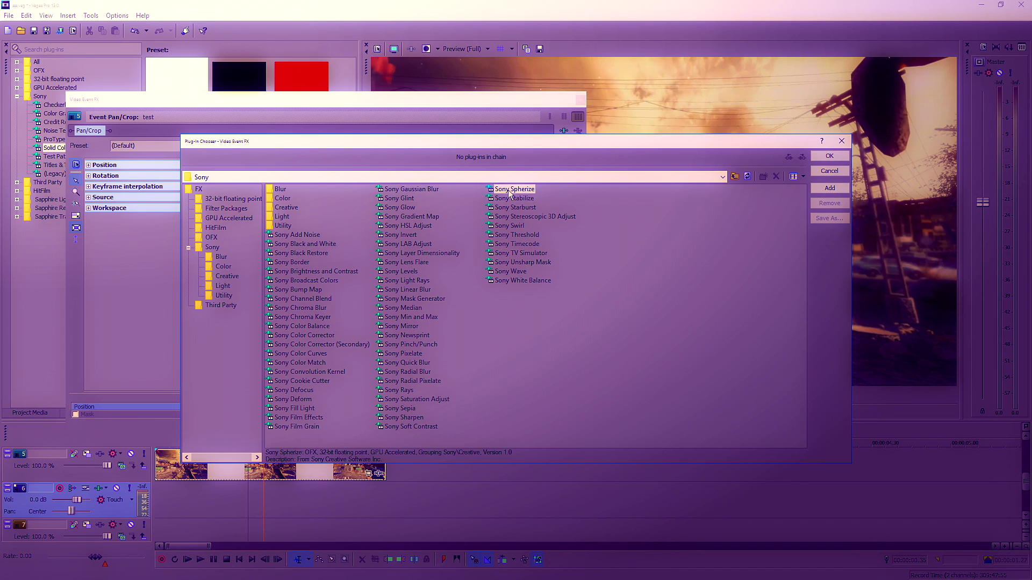
click(838, 188)
click(829, 156)
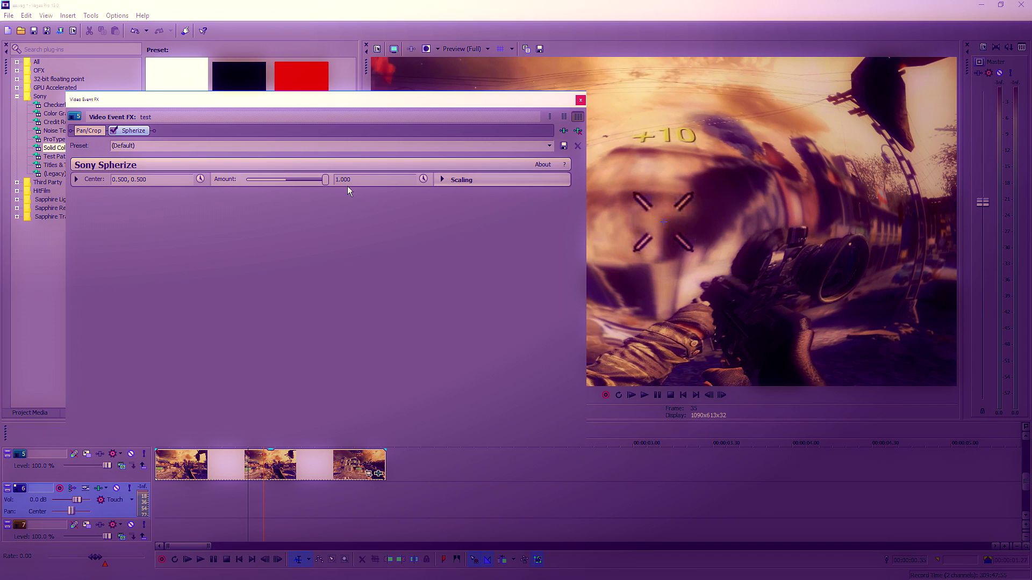
Set the Spherize amount to 0.000, enable its animation, and add a keyframe at the first marker
drag(482, 106, 671, 203)
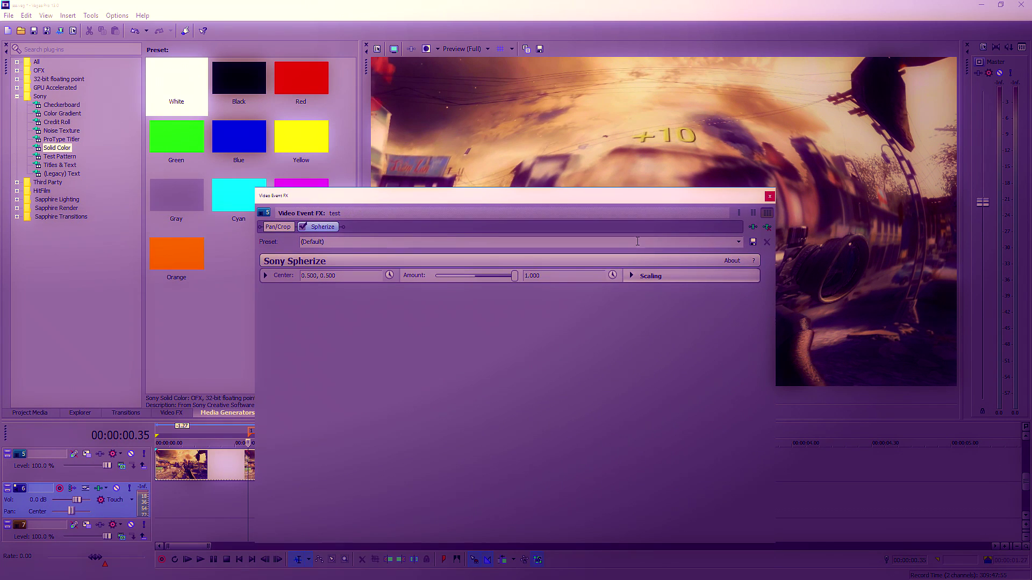
double_click(484, 275)
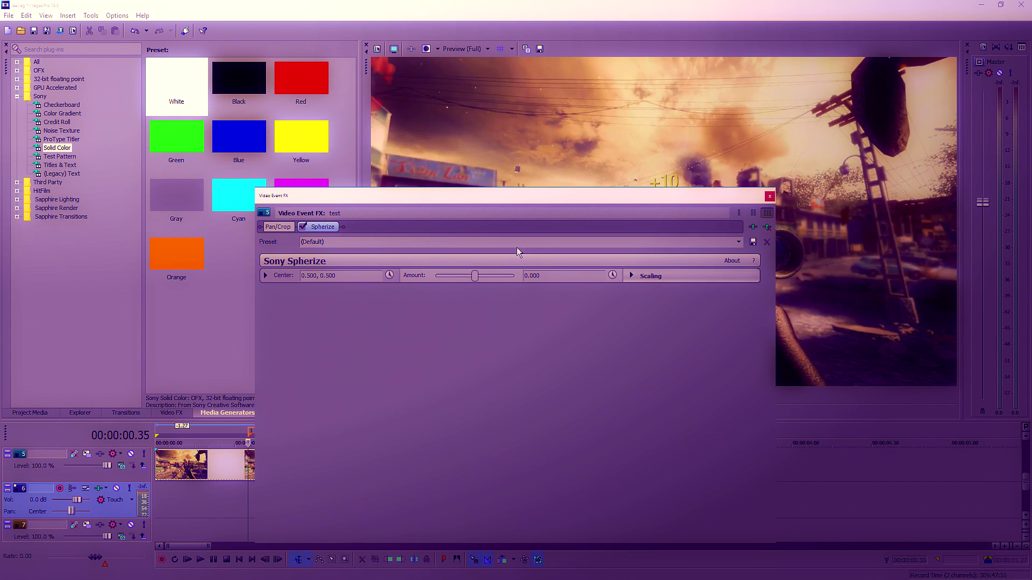
drag(543, 196, 548, 62)
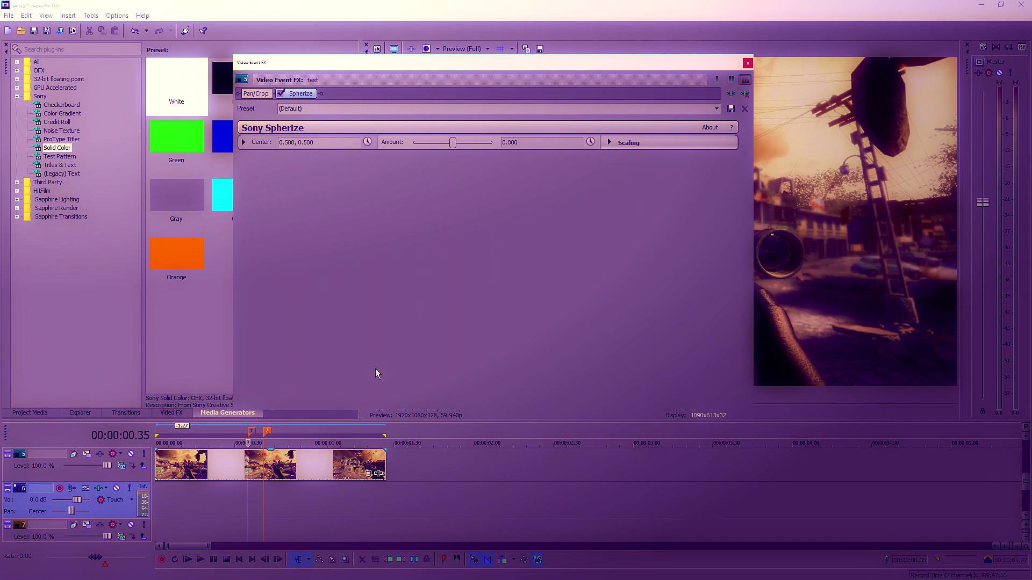
scroll(432, 442, up, 3)
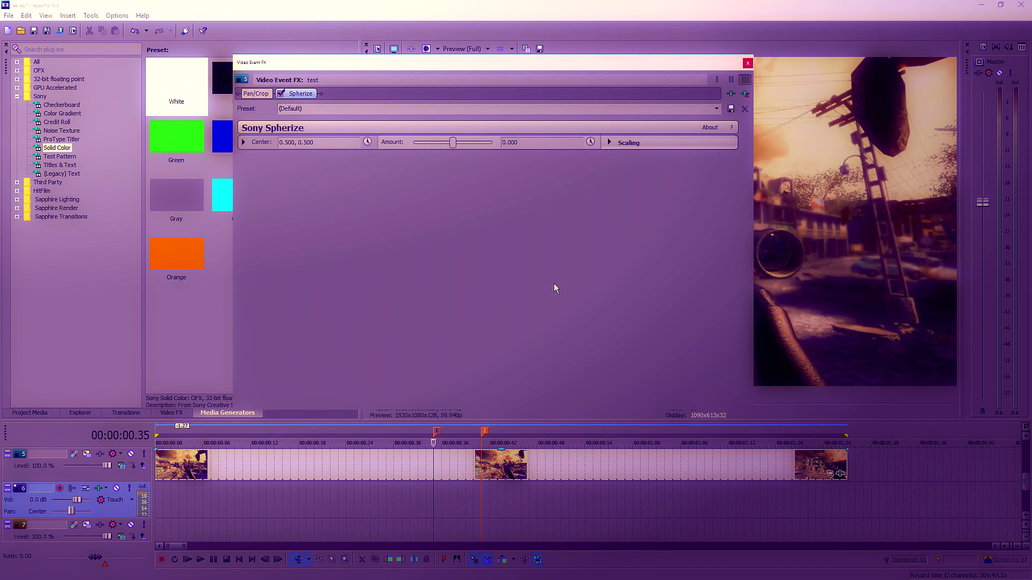
click(590, 142)
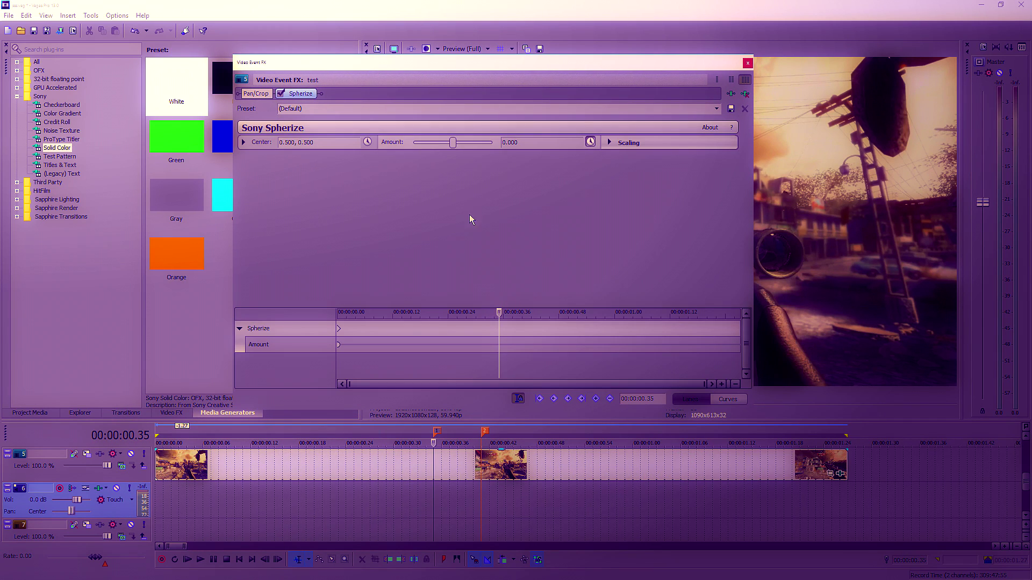
click(471, 143)
Keyframe the Spherize amount to -0.700 at the second marker
click(482, 438)
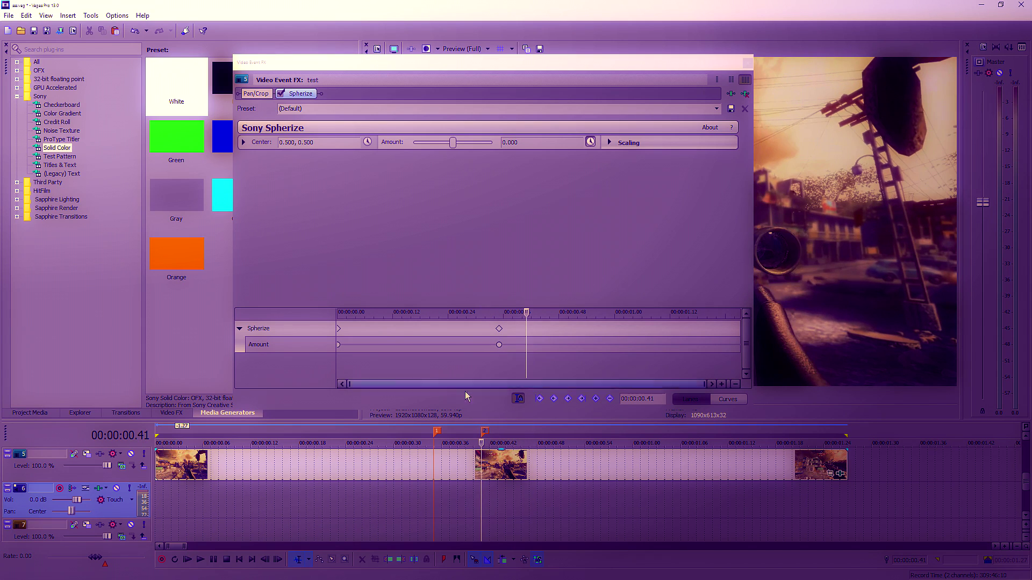
scroll(443, 143, down, 7)
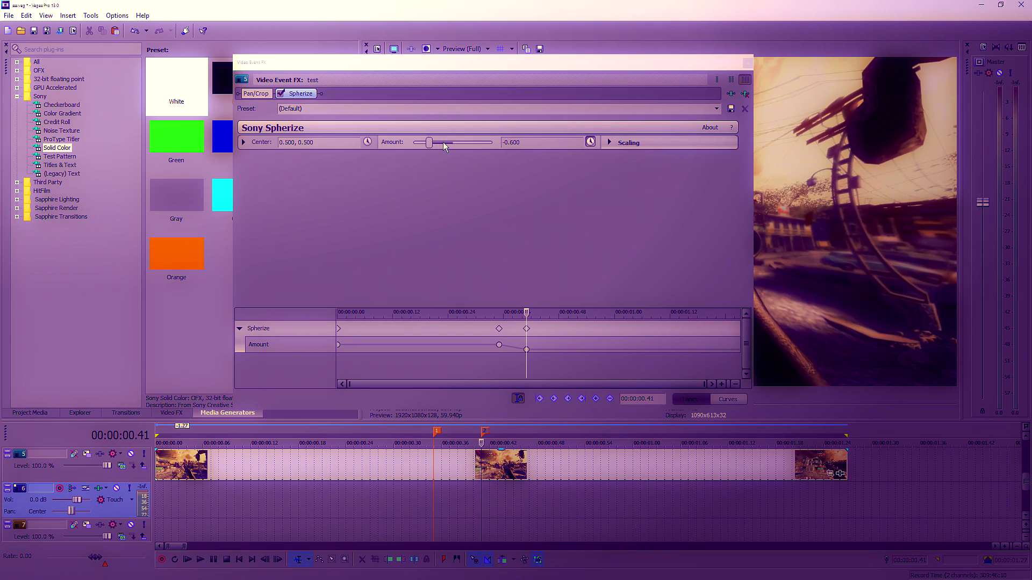
drag(535, 63, 455, 29)
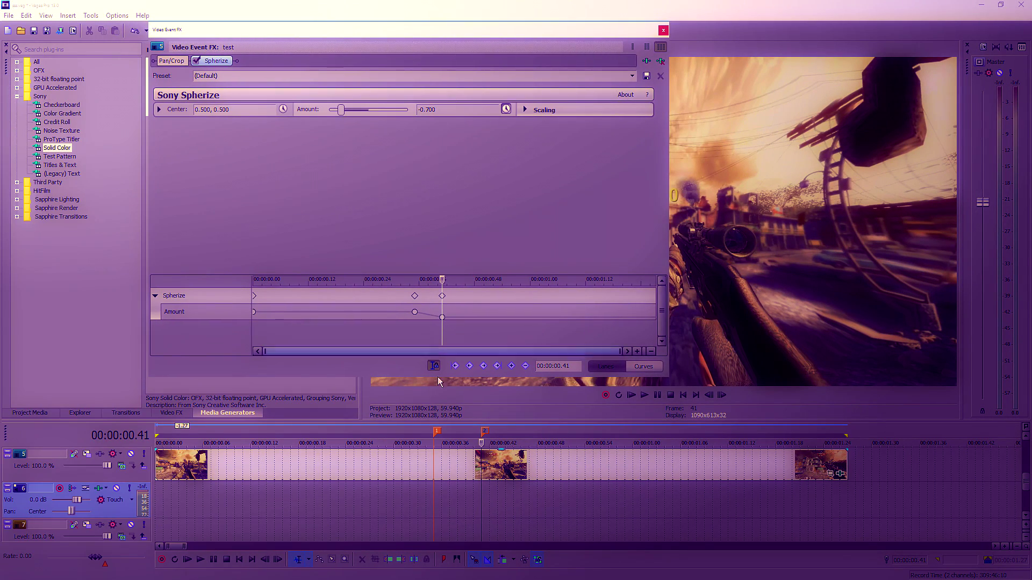
Count the frames between the markers, advance the same distance to 00:00:00.47, and keyframe the Spherize amount to 0.000
click(437, 431)
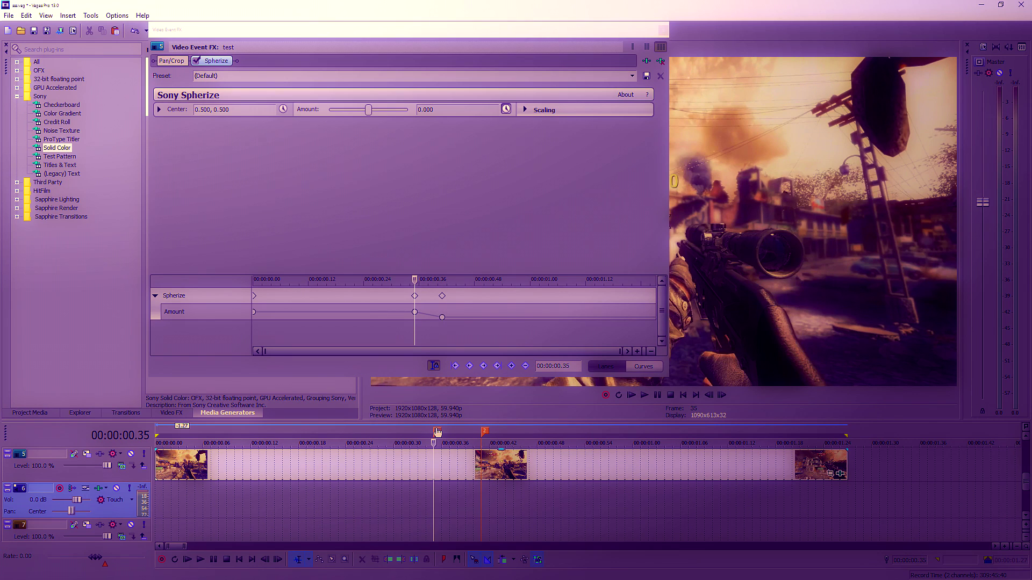
key(Right)
key(Right)
key(Right)
key(Right)
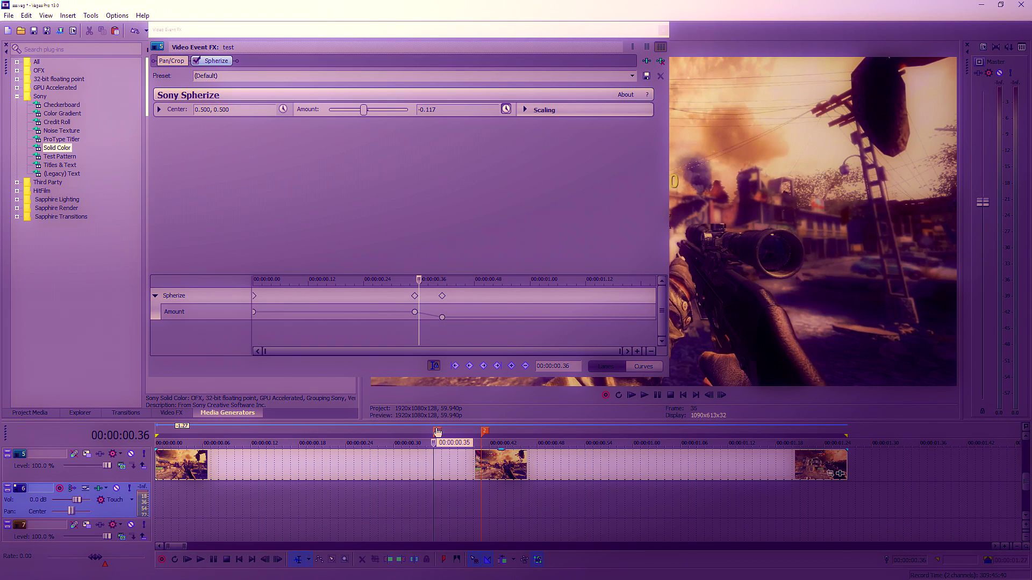
key(Right)
key(Right)
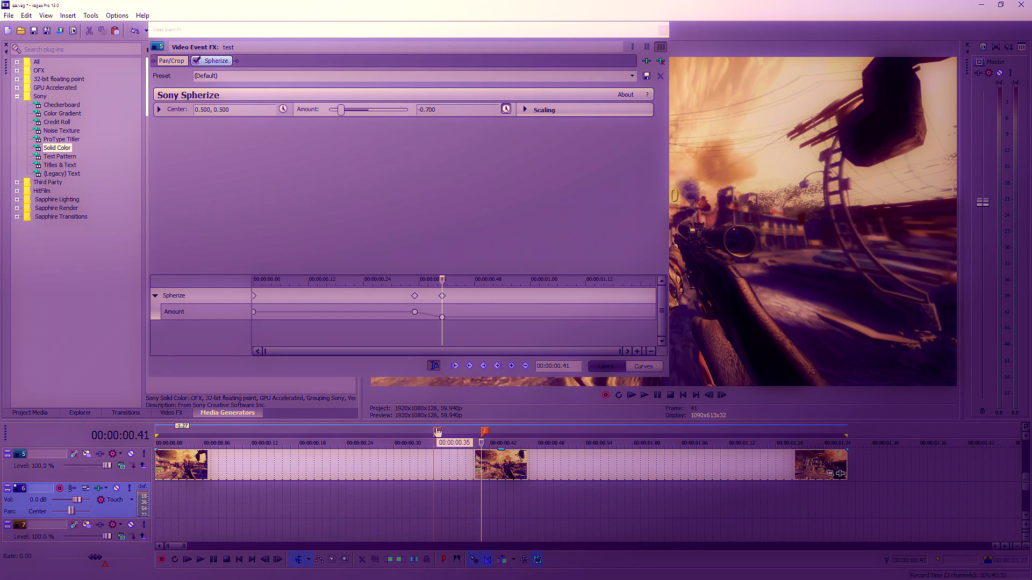
key(Right)
key(Right)
key(Right)
key(Right)
key(Right)
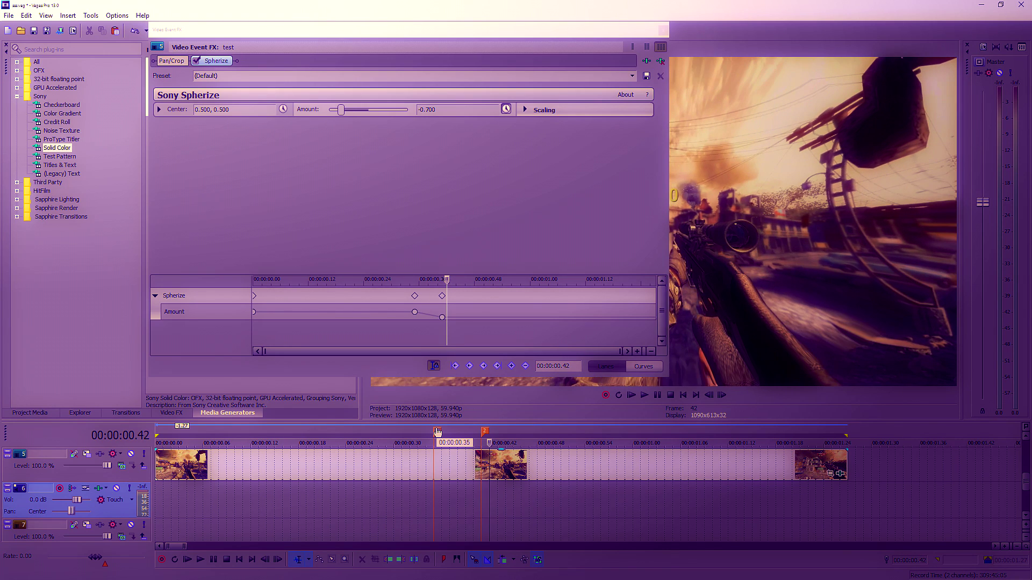
key(Right)
key(Right)
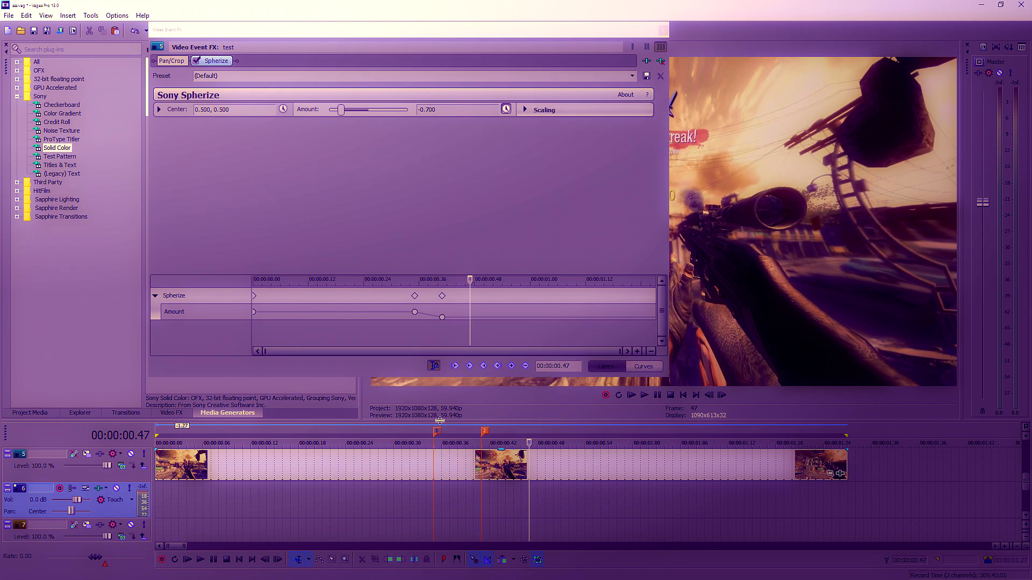
click(369, 110)
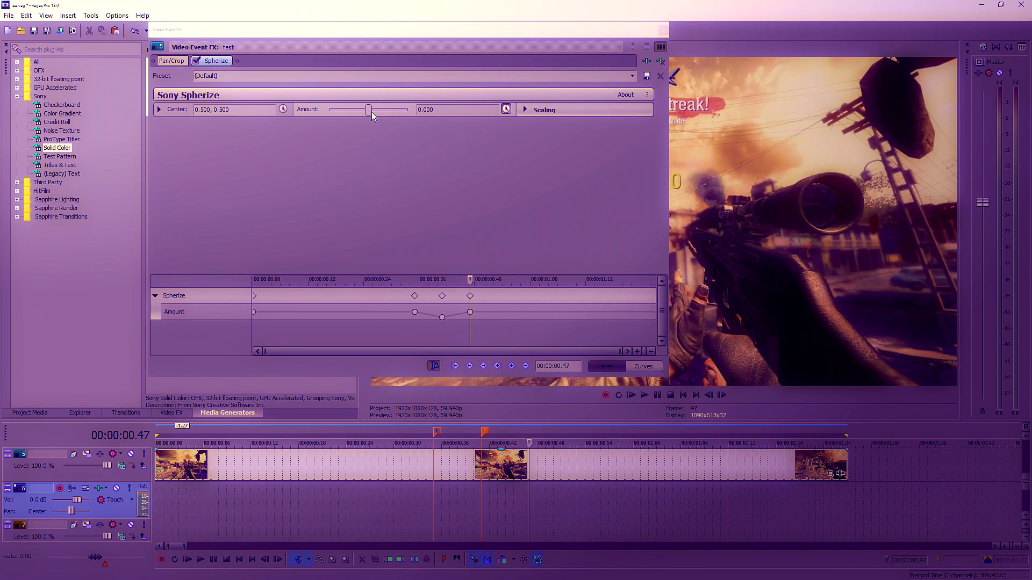
Close the effect settings and play the clip from the start to review the animated Spherize distortion
click(663, 30)
key(Down)
key(Down)
key(Down)
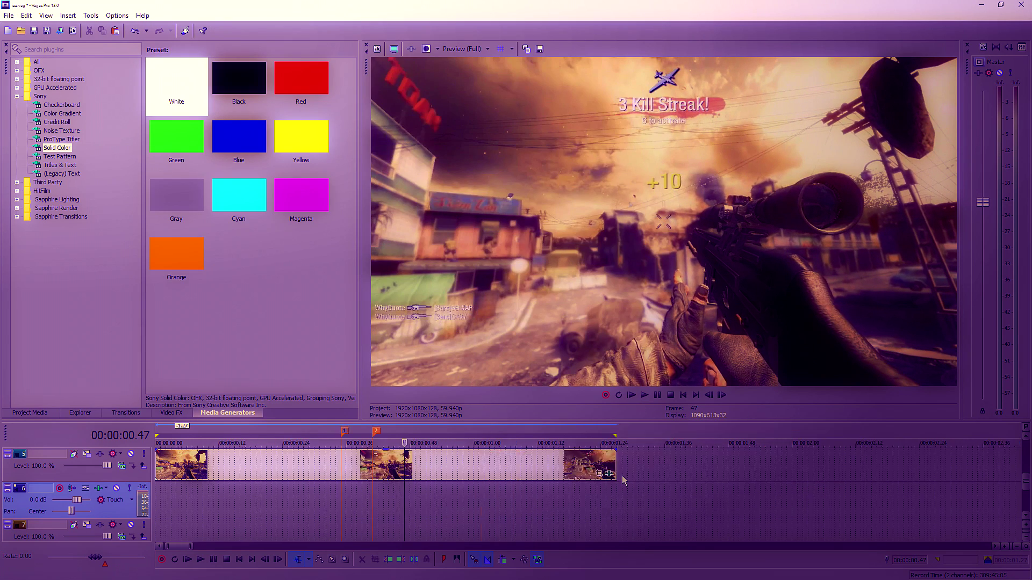
click(682, 396)
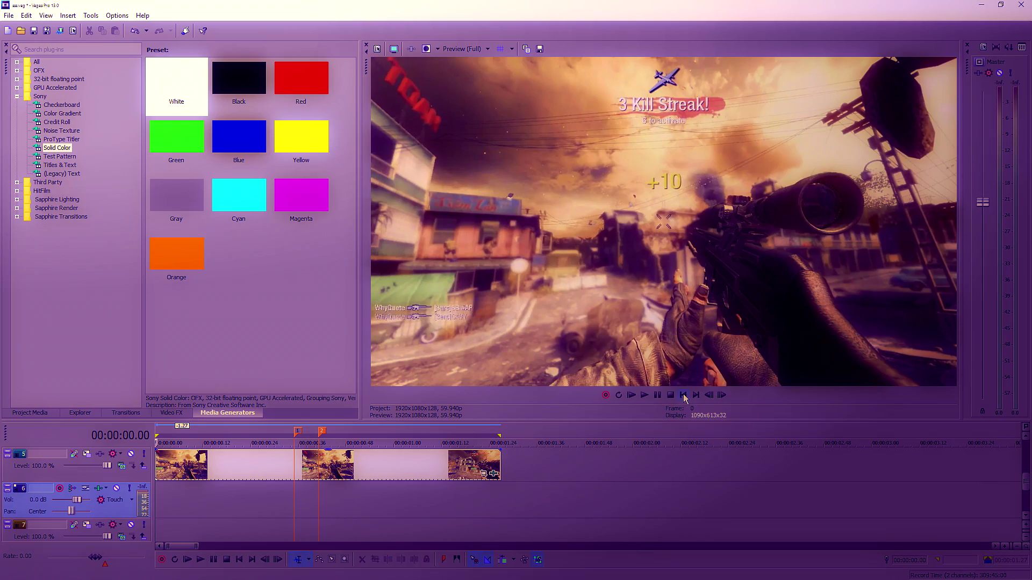
key(space)
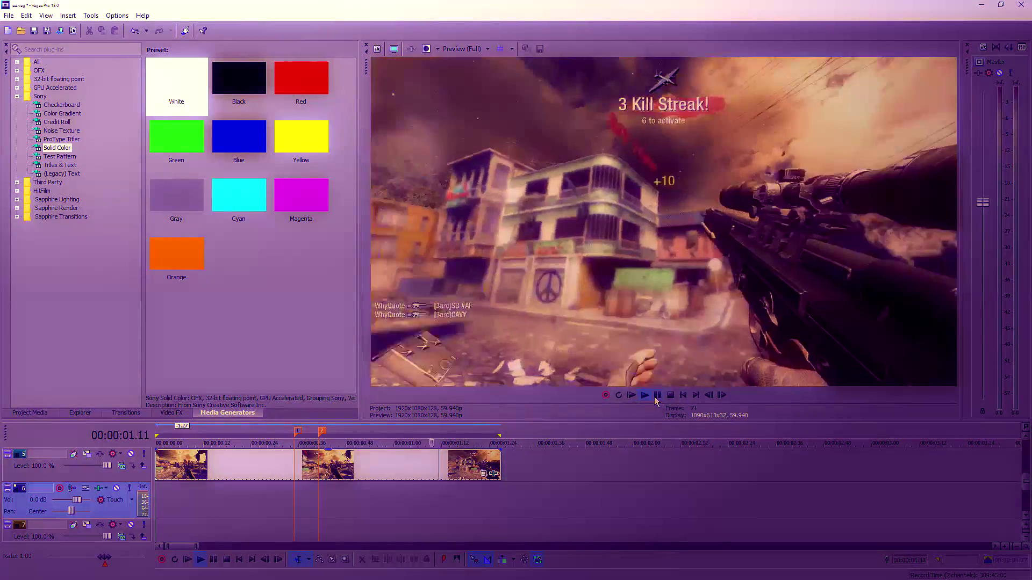
click(656, 397)
click(683, 396)
key(space)
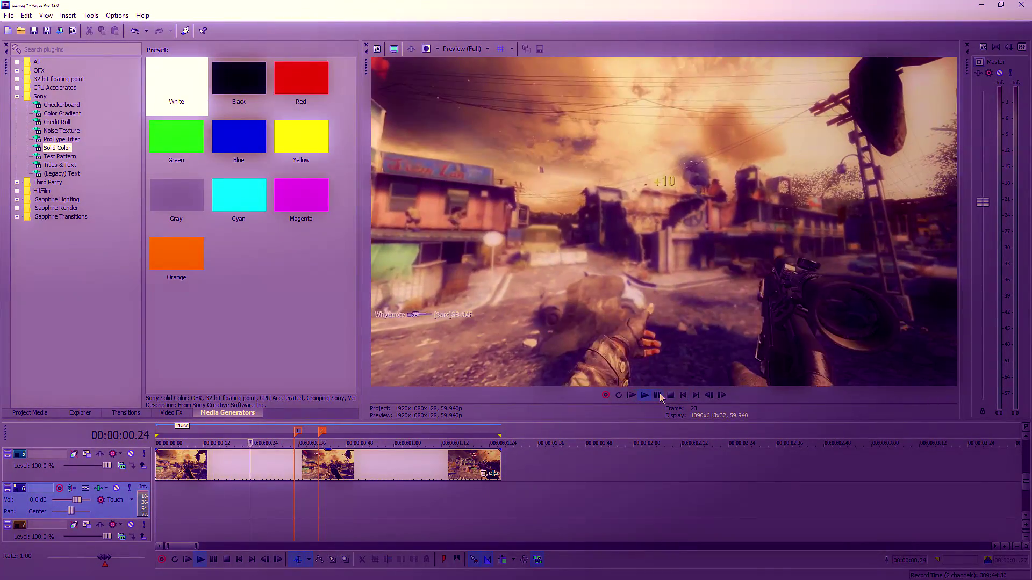
click(659, 397)
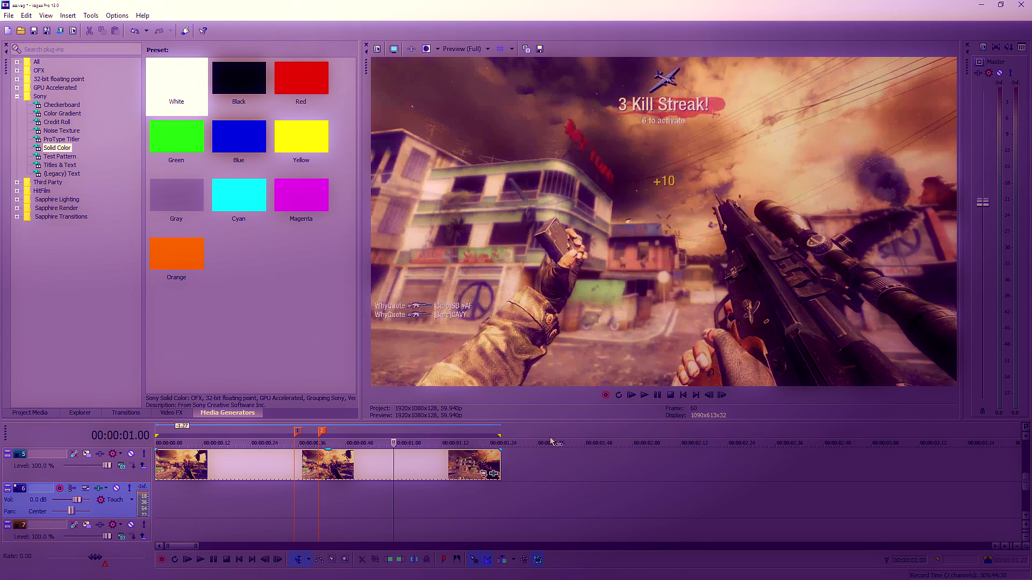
Delete the gameplay clip's video track, its audio track and the extra track below them
click(187, 469)
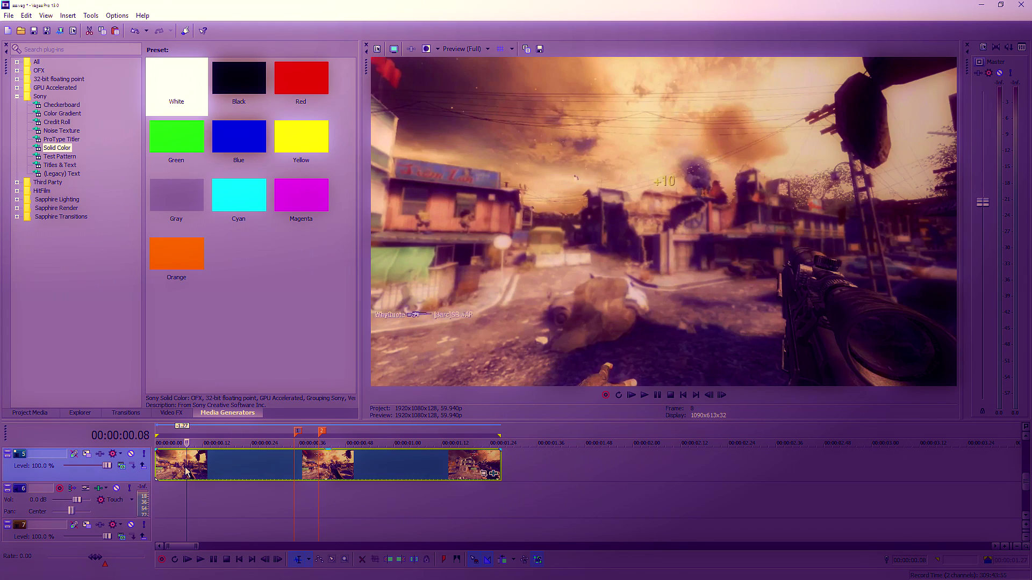
click(135, 473)
key(Delete)
click(131, 475)
key(Delete)
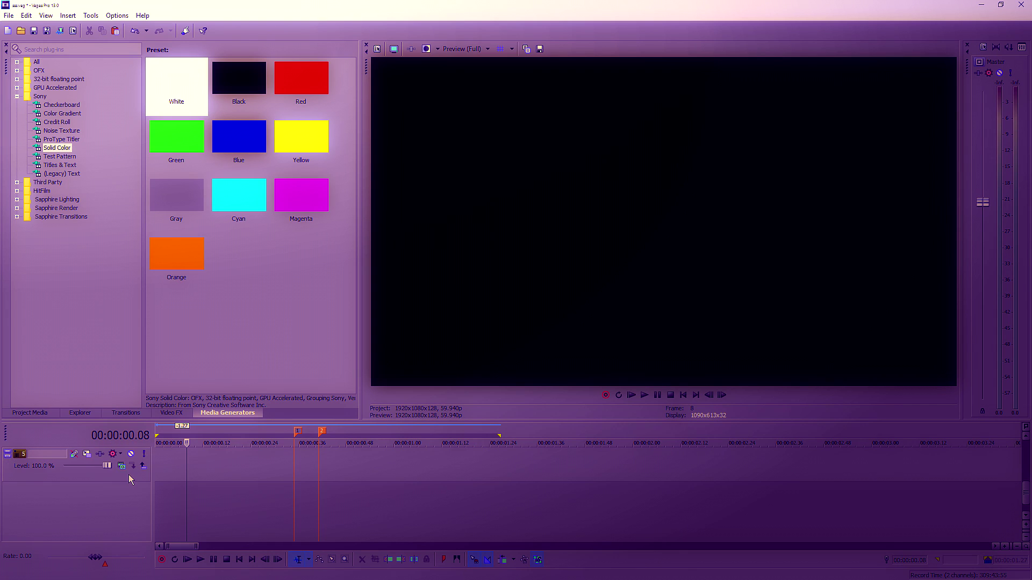
click(128, 473)
key(Delete)
Delete both timeline markers, starting with the one at 00:00:00.41
click(320, 435)
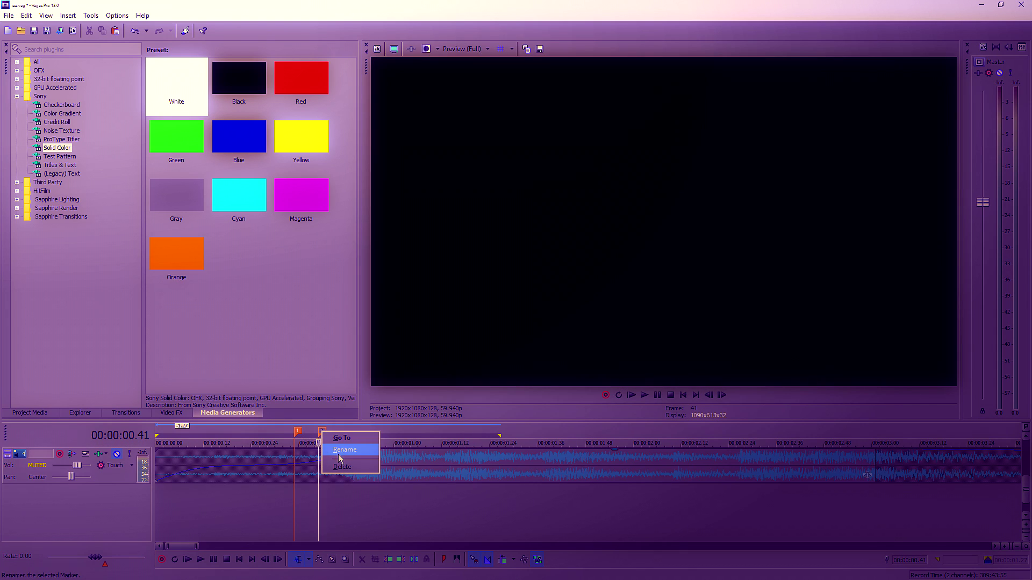
right_click(321, 432)
click(340, 467)
right_click(297, 432)
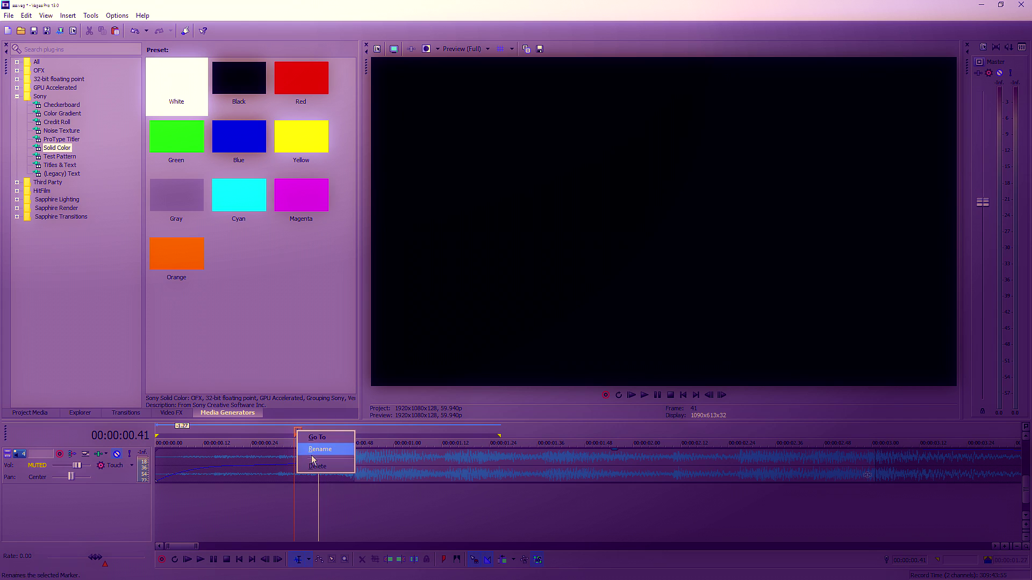
click(304, 467)
Unmute the remaining audio track, the white solid track and the black solid track
click(116, 454)
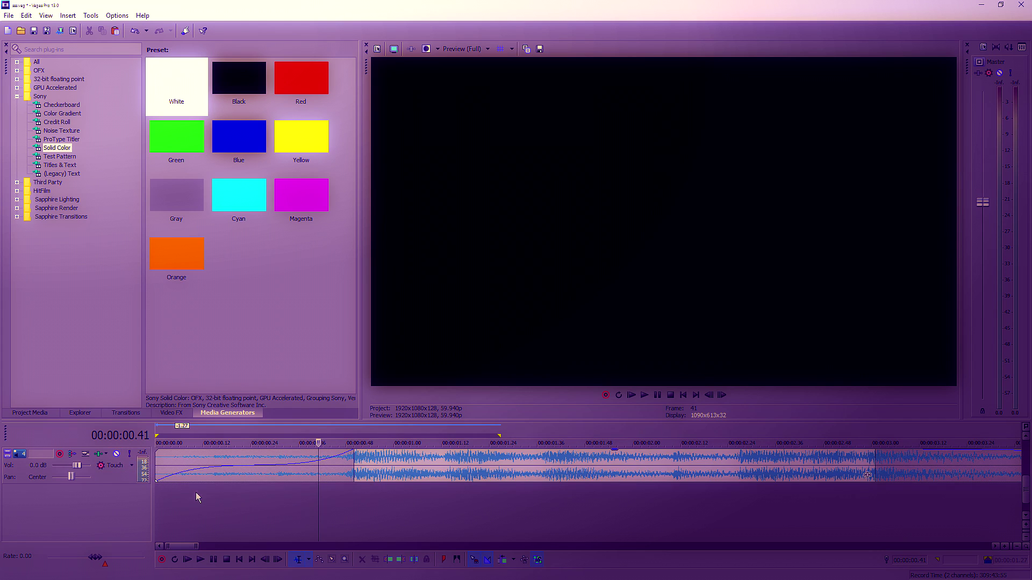
scroll(196, 497, up, 3)
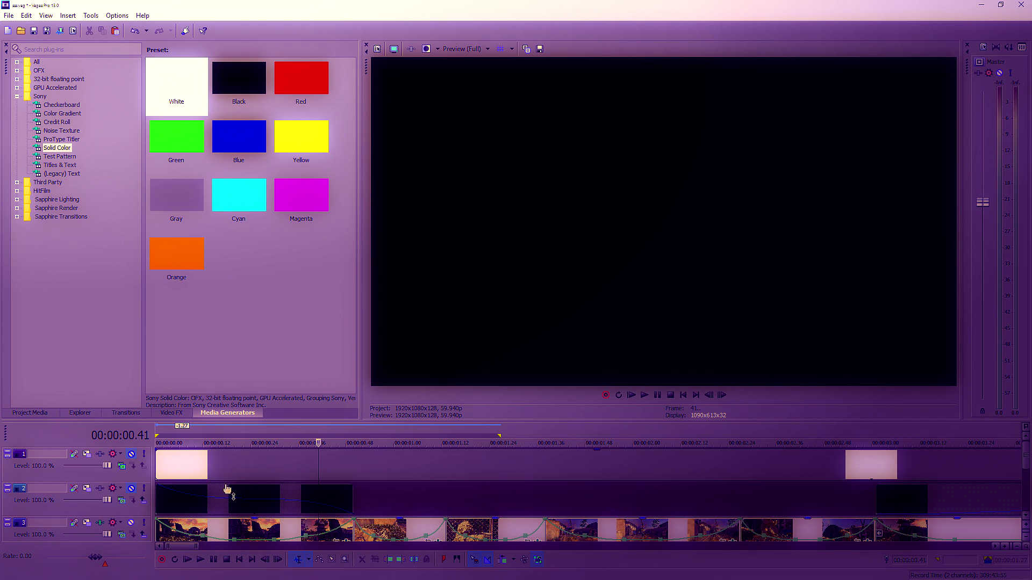
click(131, 454)
click(131, 489)
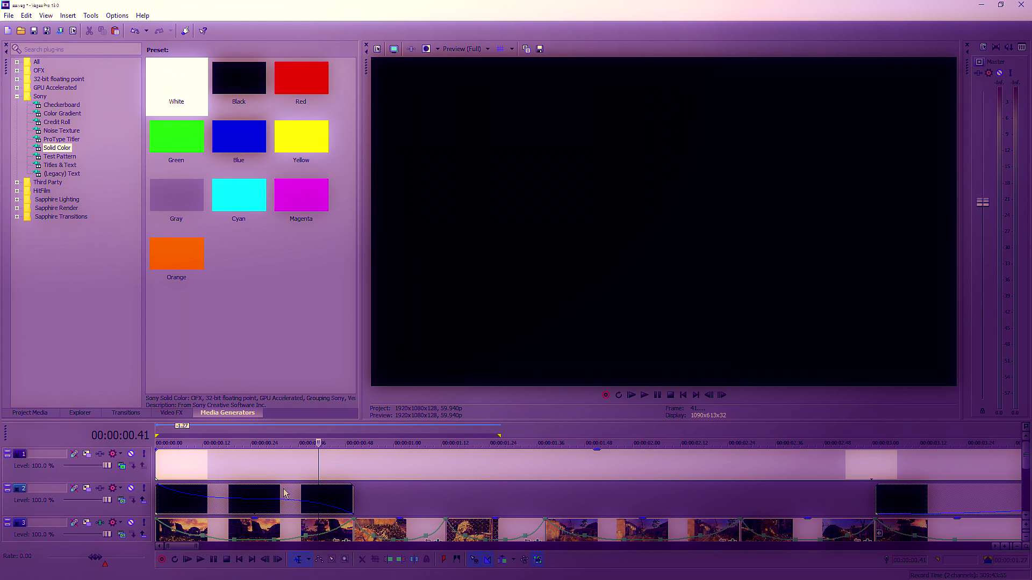
Look over the layered video and audio tracks of the remaining sequence and play it from the start to its end
click(671, 396)
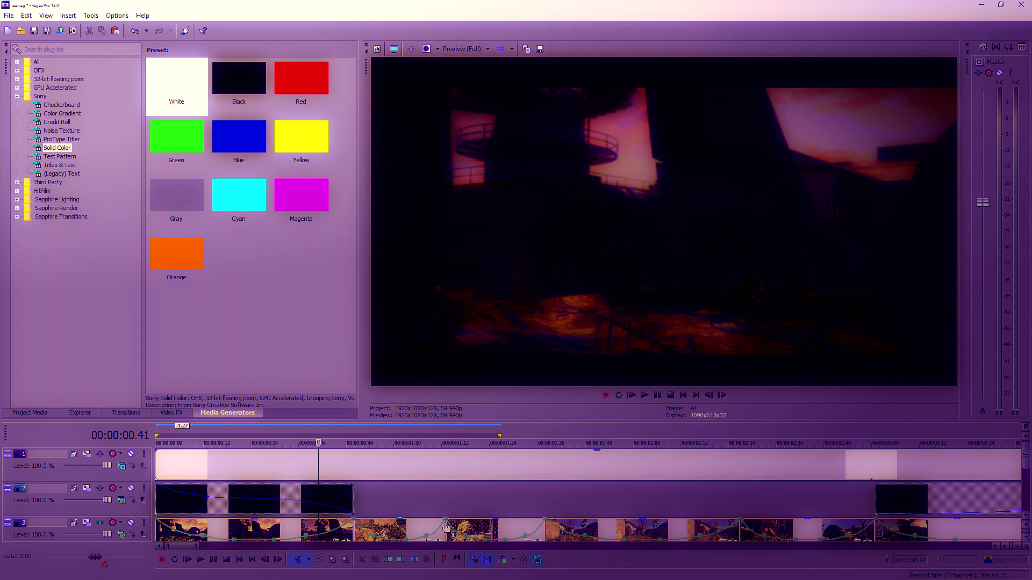
scroll(416, 528, down, 2)
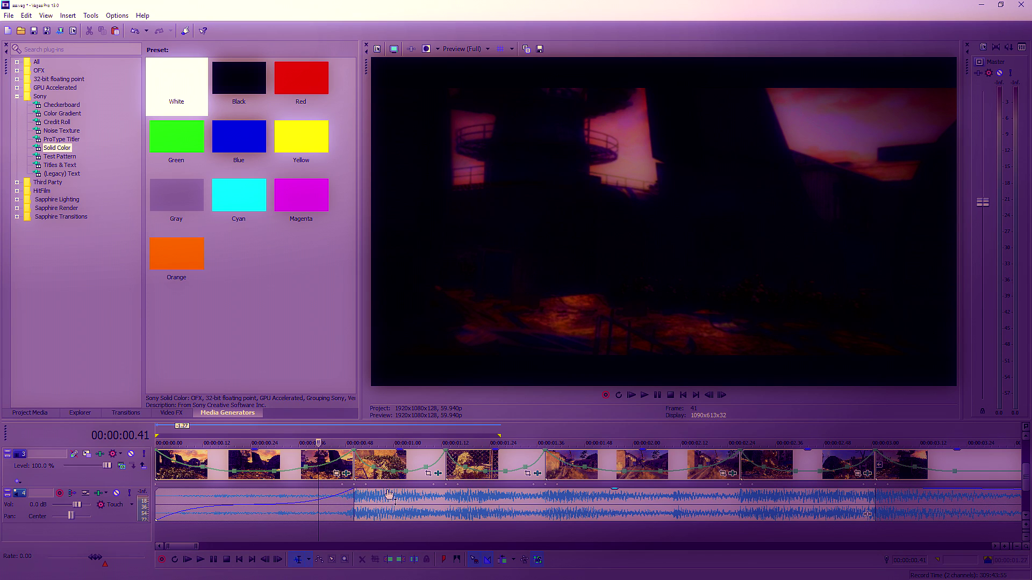
scroll(400, 492, up, 2)
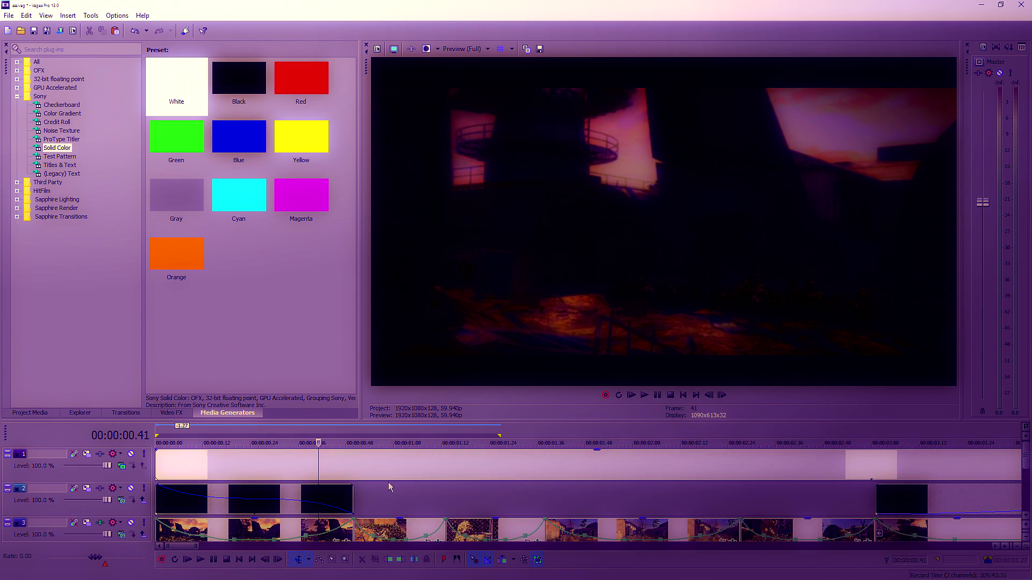
scroll(399, 492, down, 1)
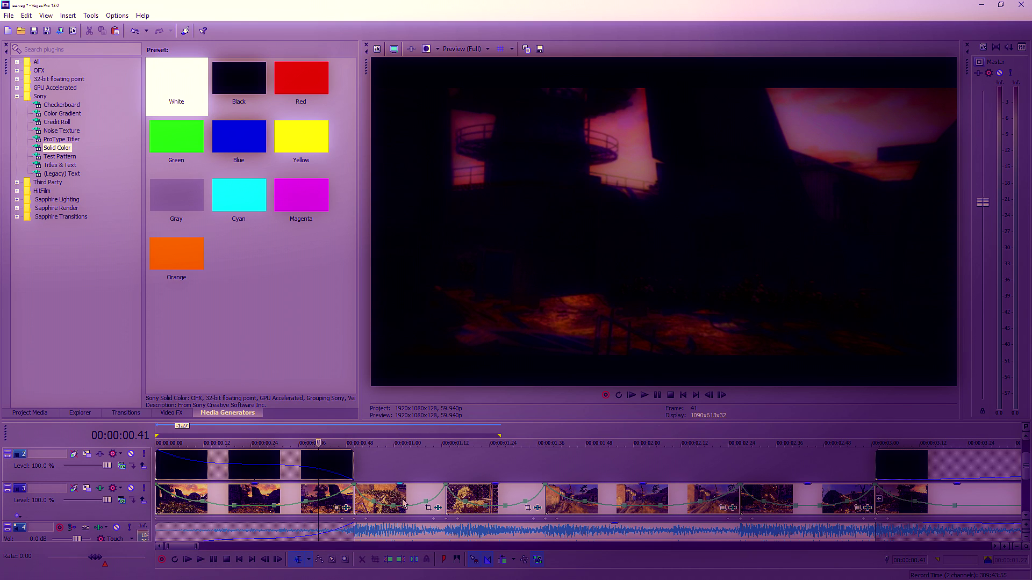
scroll(404, 503, up, 1)
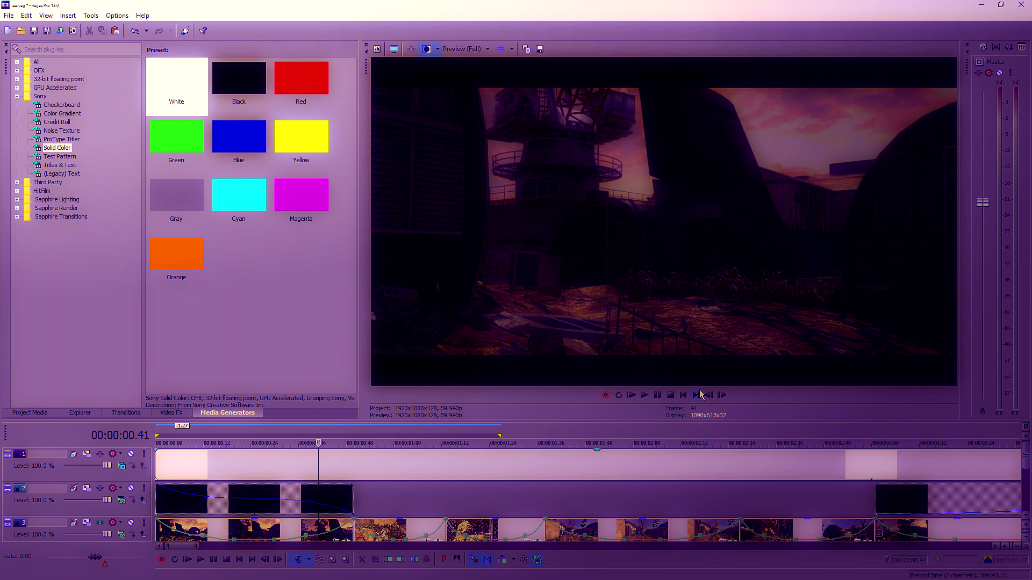
click(681, 394)
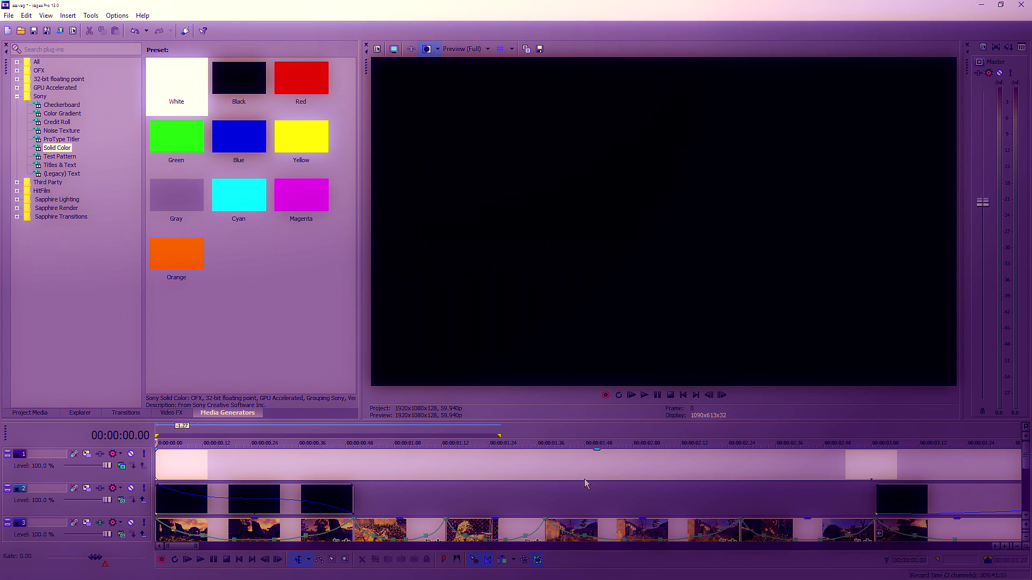
scroll(584, 479, down, 5)
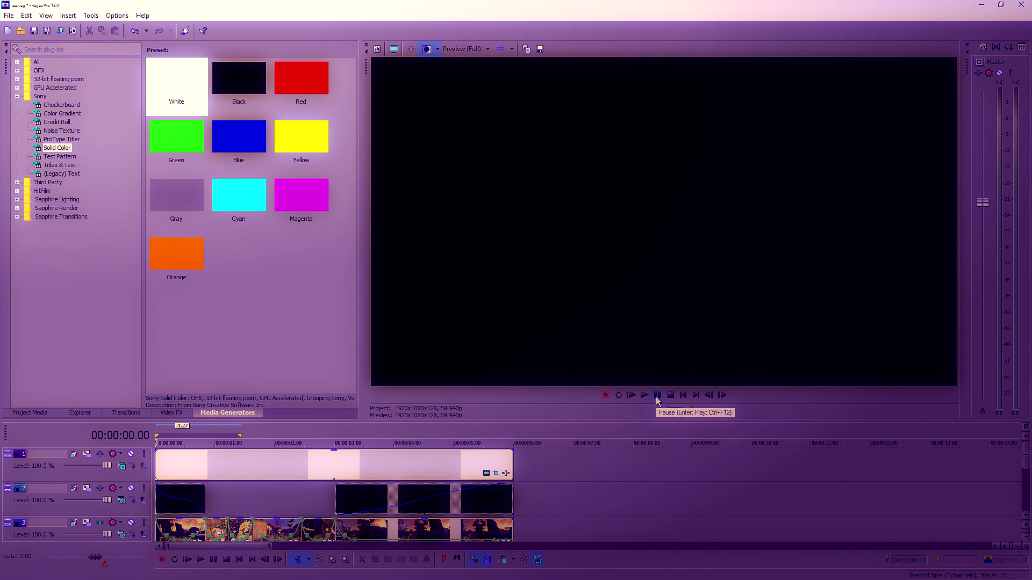
click(656, 398)
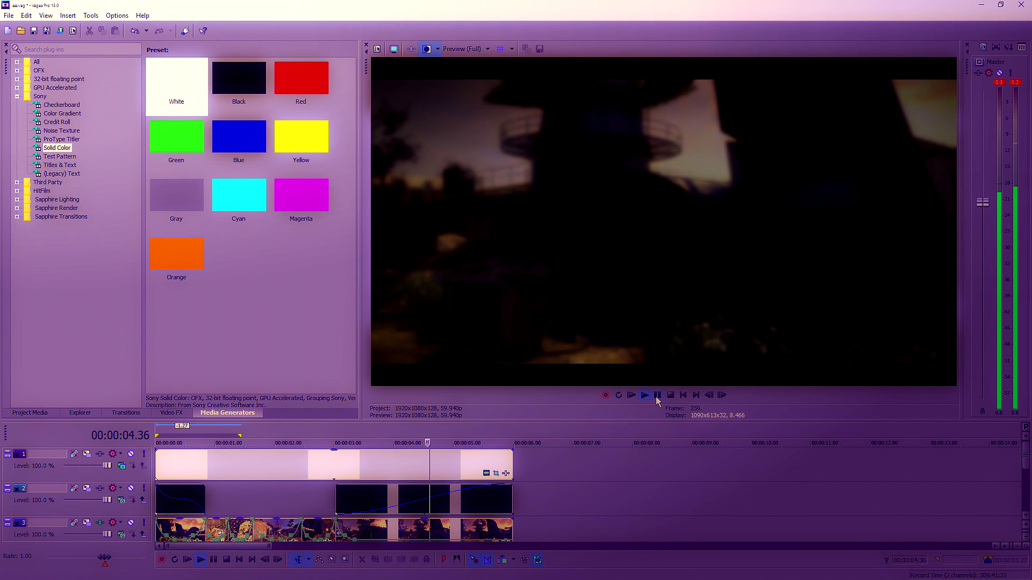
click(655, 397)
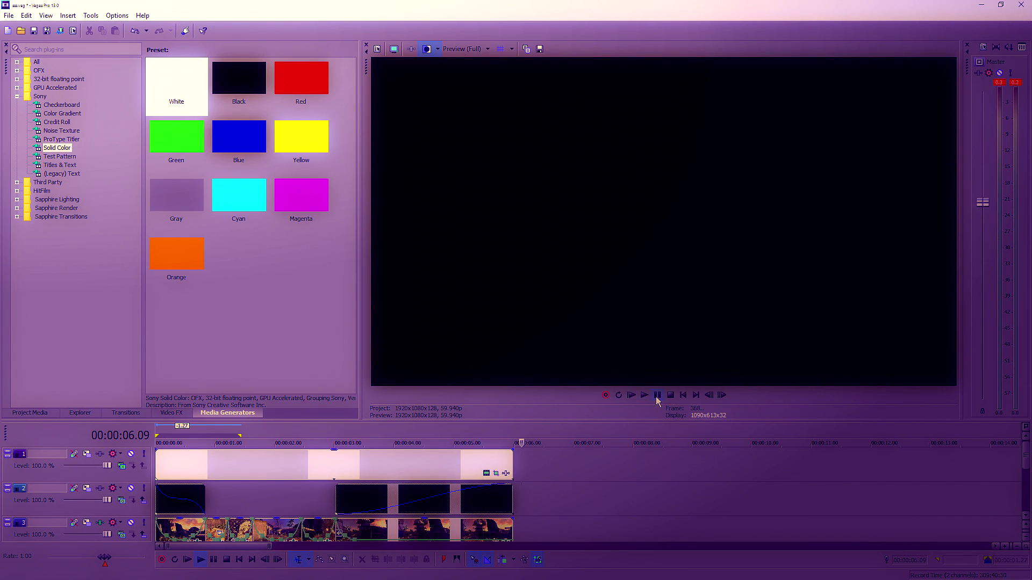